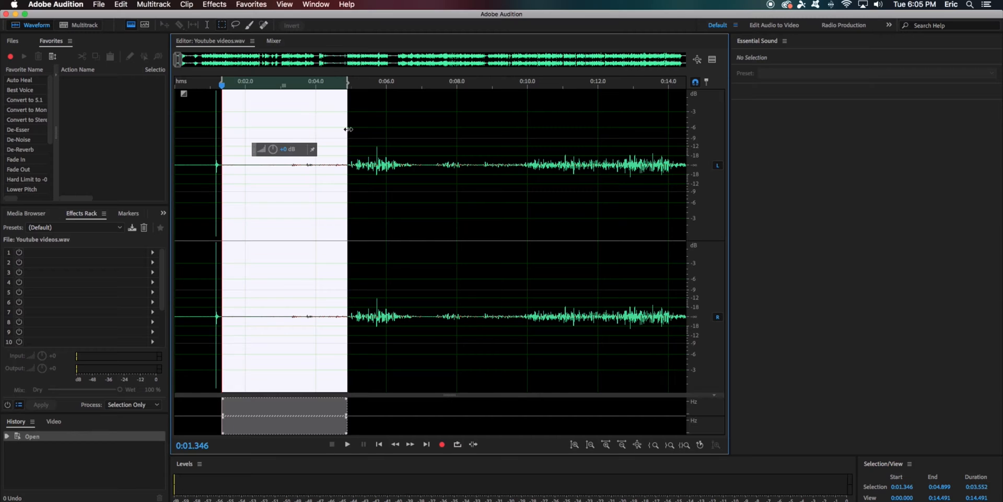
# Capture a noise print from the selected quiet section, select the whole recording and open a Noise Reduction / Restoration effect
pyautogui.hotkey('shift', 'p')
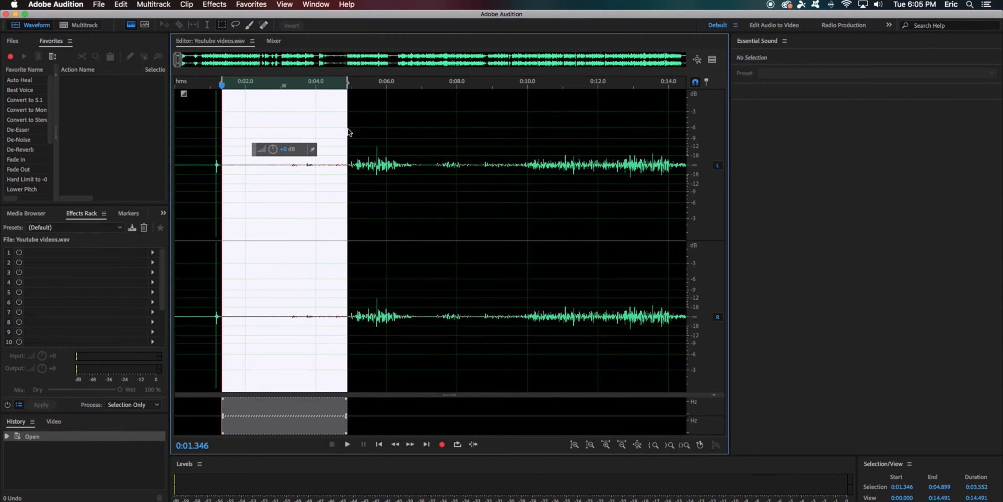
pyautogui.press('super+a')
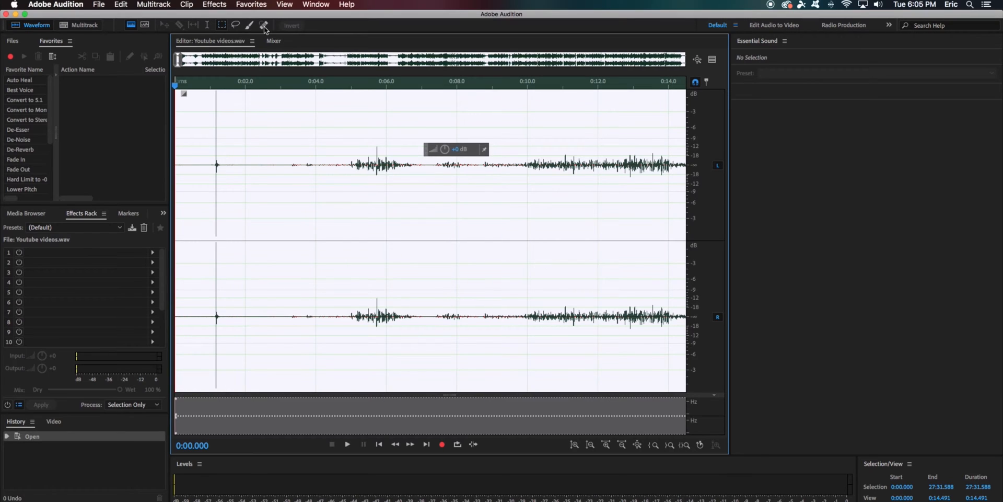
pyautogui.click(216, 5)
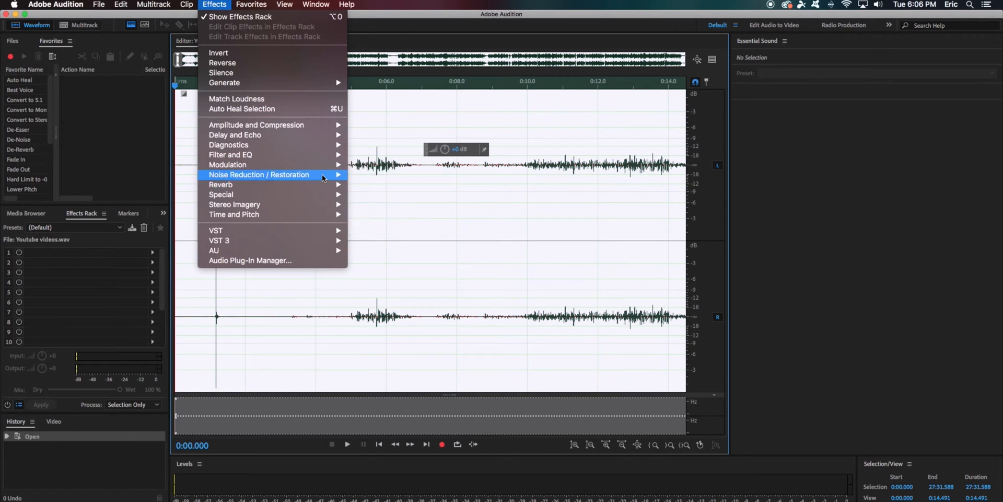
pyautogui.moveTo(324, 176)
pyautogui.click(401, 185)
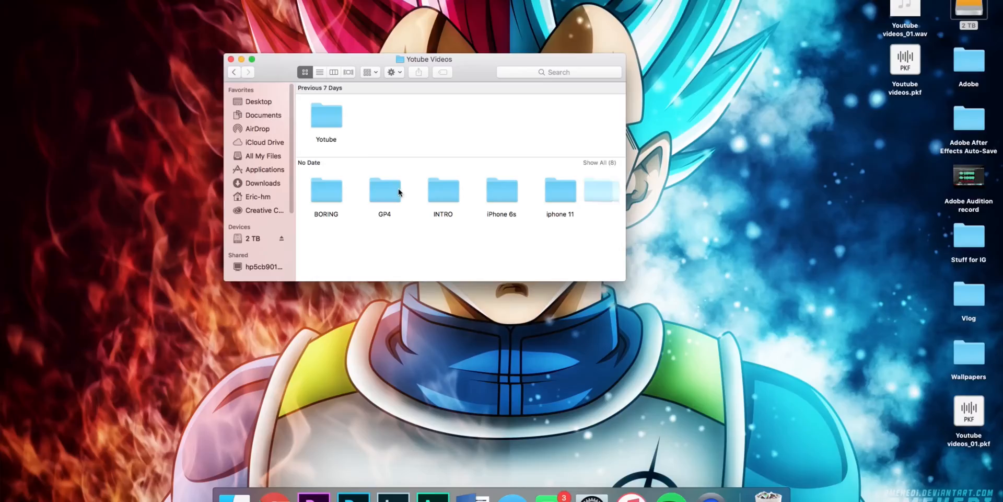
# In Finder, open the Yotube folder and select the three video clips and Youtube videos.wav
pyautogui.doubleClick(333, 126)
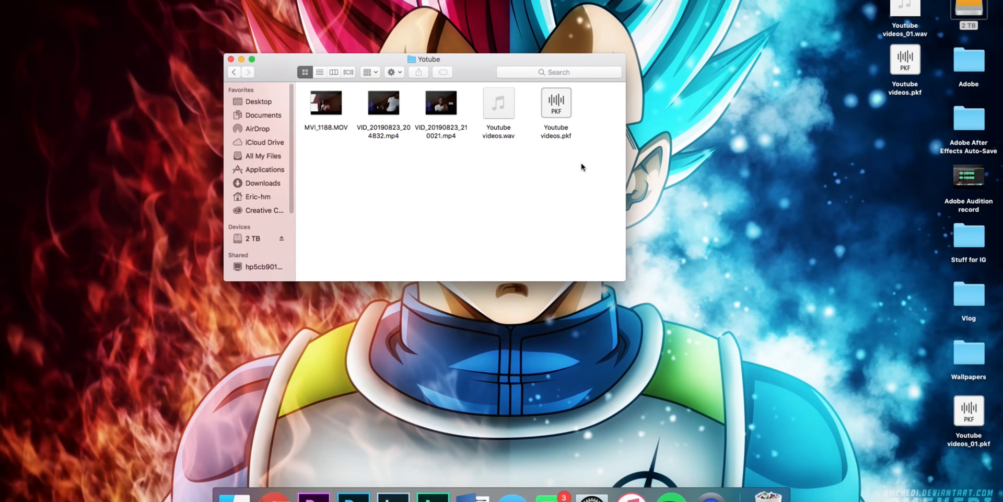
pyautogui.moveTo(461, 163); pyautogui.dragTo(325, 98)
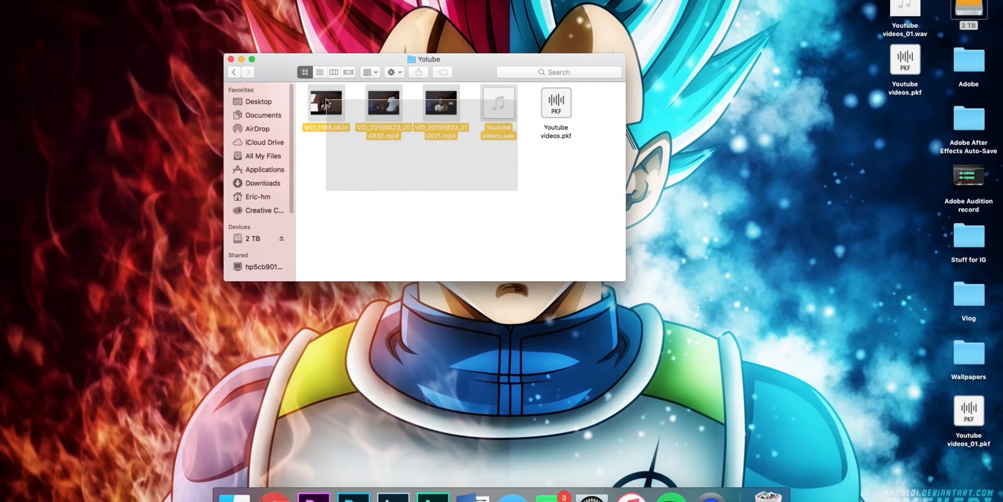
pyautogui.click(381, 182)
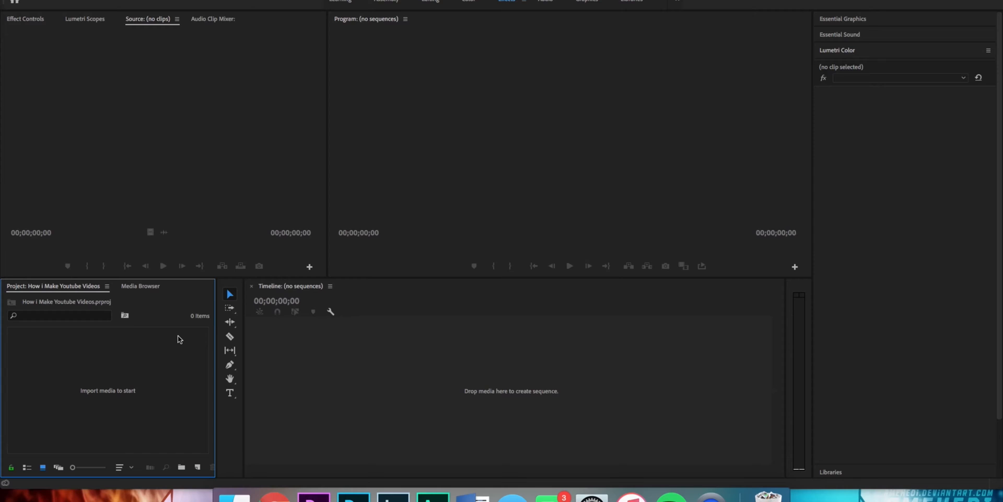
# In Premiere Pro, create a sequence named Yotube Videos with a 3840 by 1920 frame size and a video preview width of 1080
pyautogui.press('super+n')
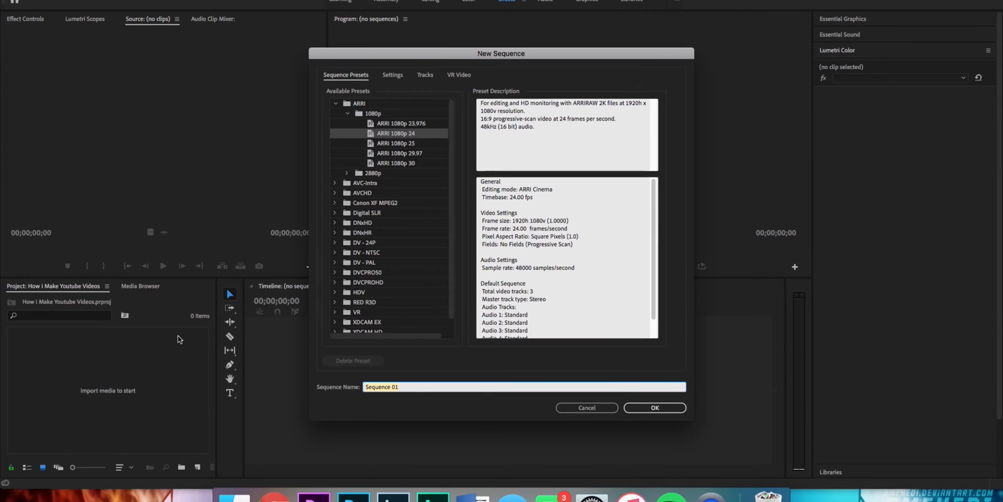
pyautogui.click(392, 75)
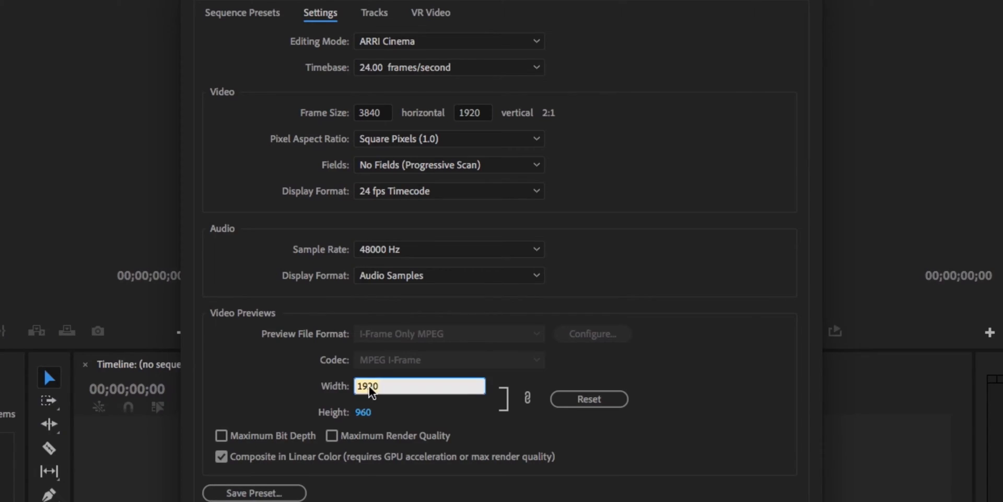
pyautogui.write('1080')
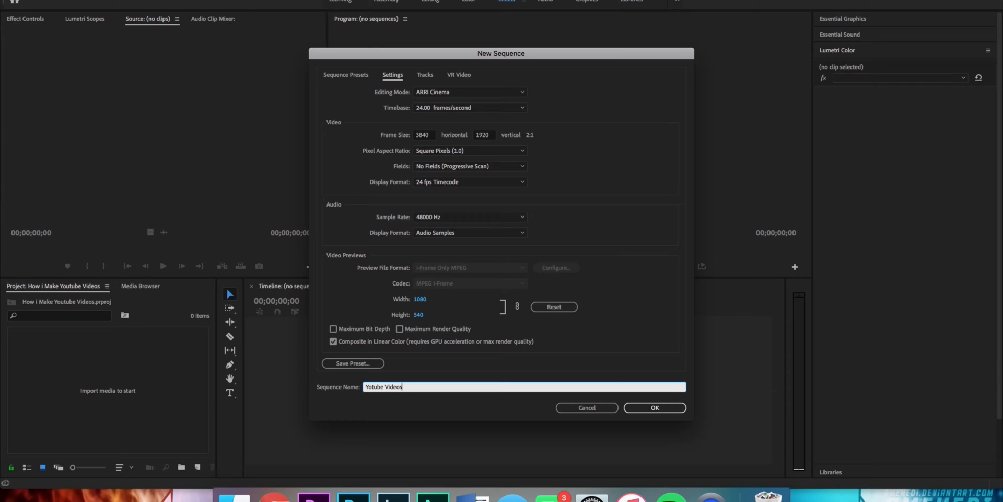
pyautogui.click(637, 410)
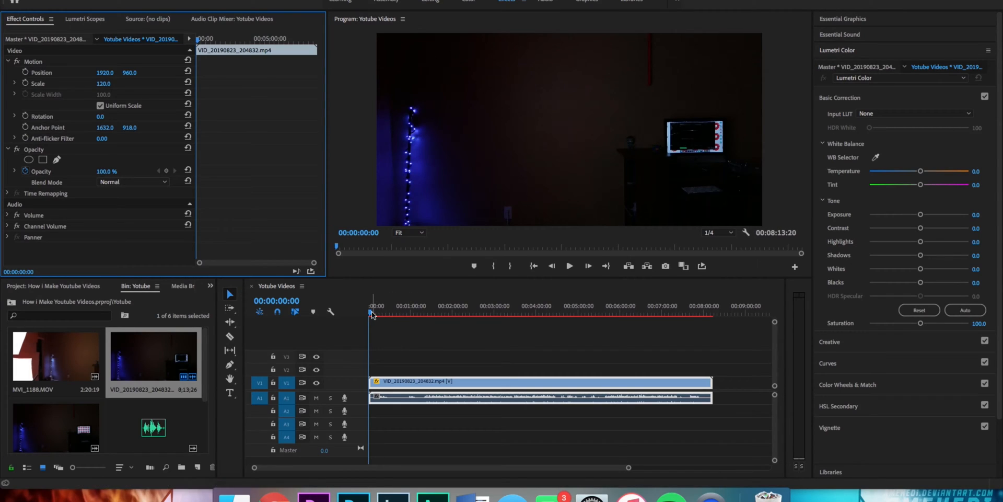
# Place Youtube videos.wav on audio track 2 below the video clip and enlarge the audio tracks to show both waveforms
pyautogui.click(151, 428)
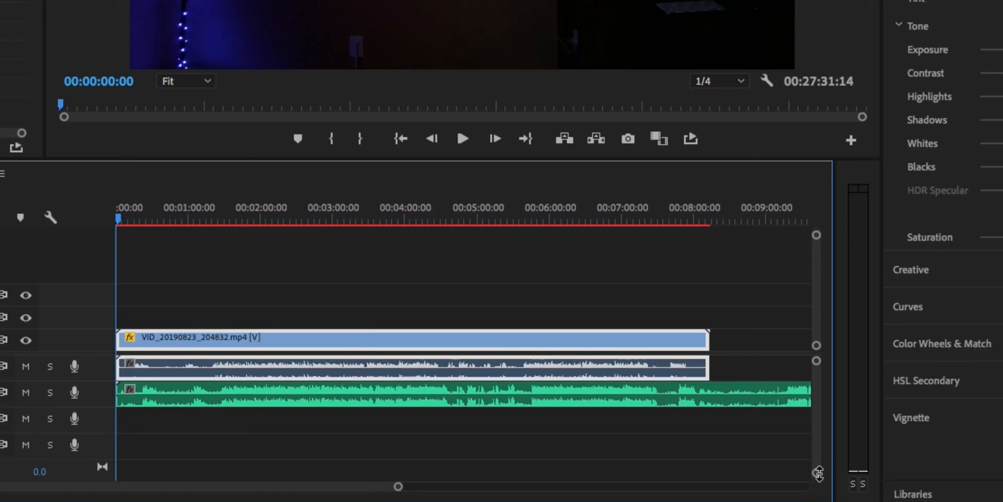
pyautogui.moveTo(818, 470); pyautogui.dragTo(819, 472)
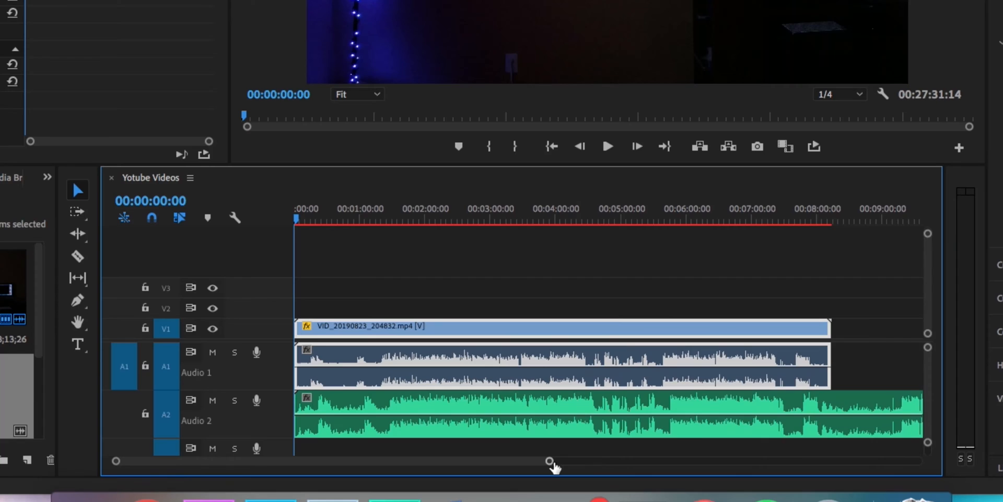
pyautogui.moveTo(552, 465); pyautogui.dragTo(413, 471)
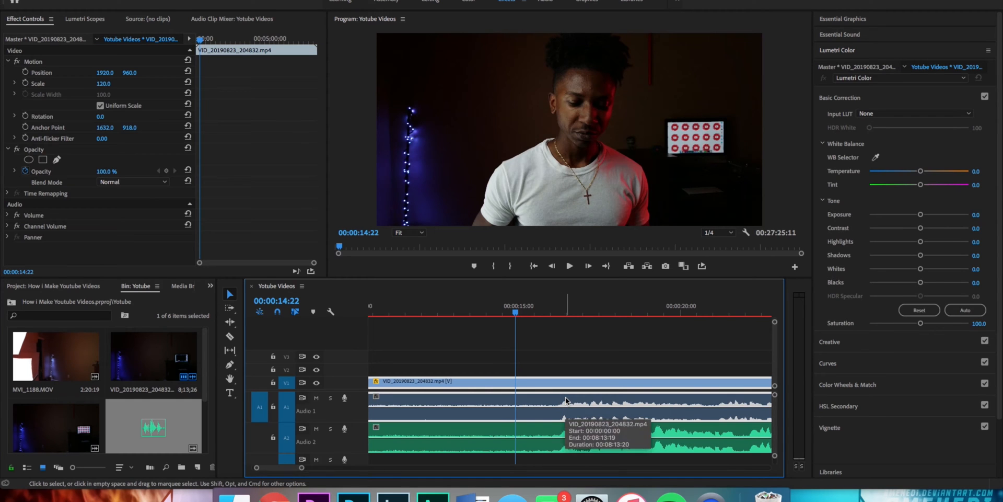
# Unlink the VID_20190823_204832.mp4 clip and delete its camera audio from audio track 1
pyautogui.press('super+l')
pyautogui.click(566, 399)
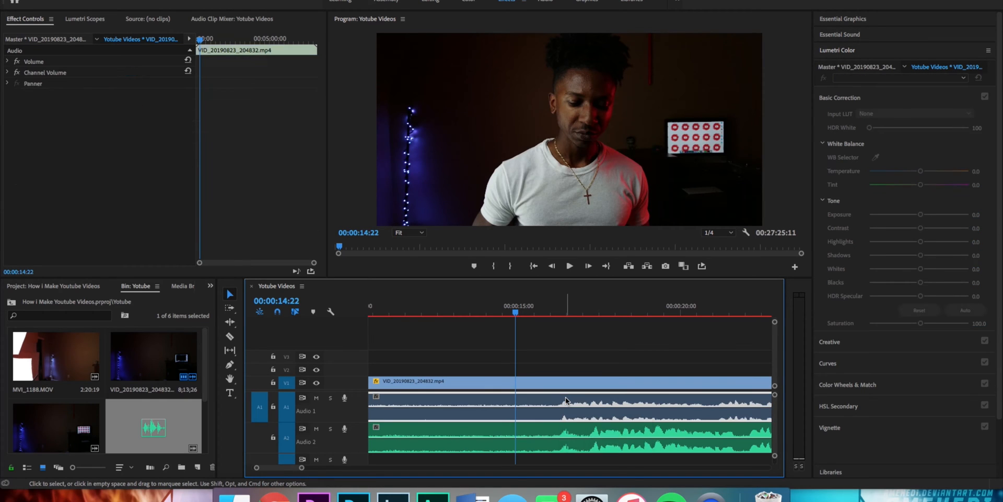
pyautogui.press('Delete')
# Move the Youtube videos.wav clip up to audio track 1 and link it with the video clip
pyautogui.moveTo(565, 429); pyautogui.dragTo(562, 417)
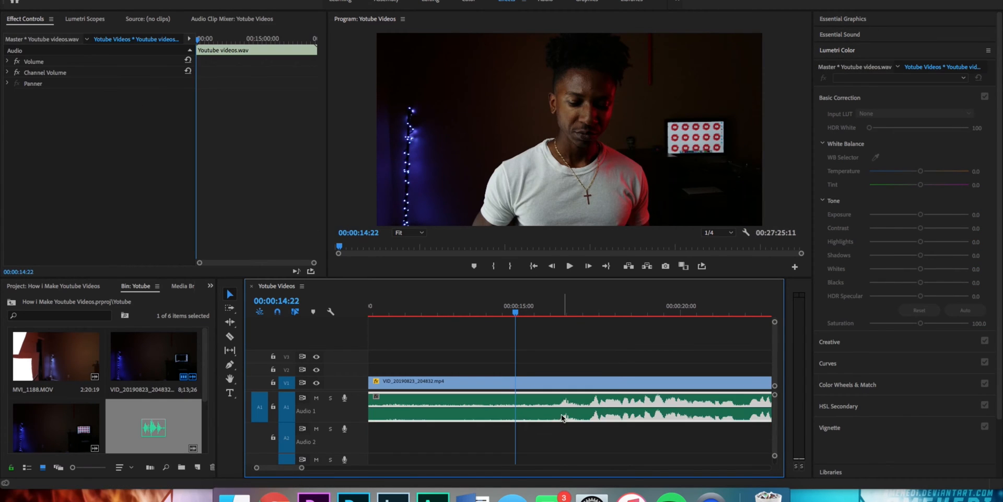
pyautogui.keyDown('shift'); pyautogui.click(560, 381); pyautogui.keyUp('shift')
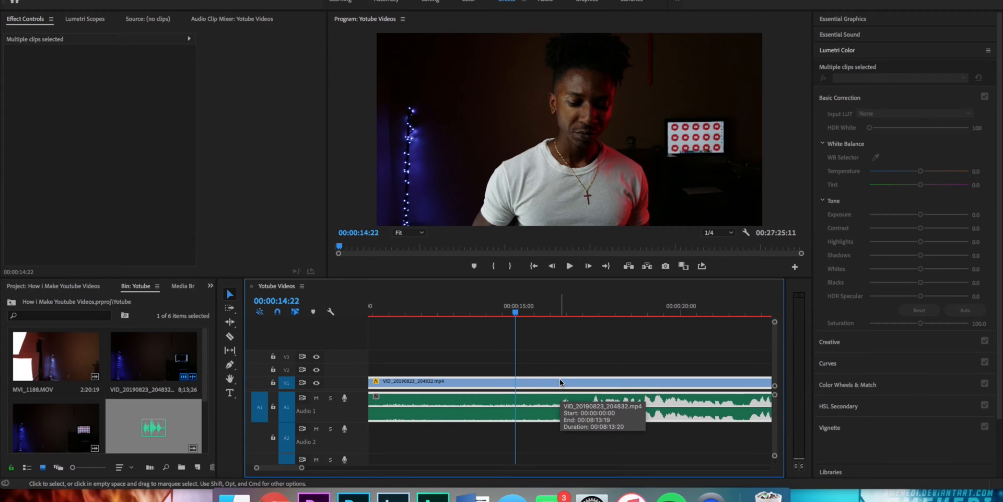
pyautogui.press('super+l')
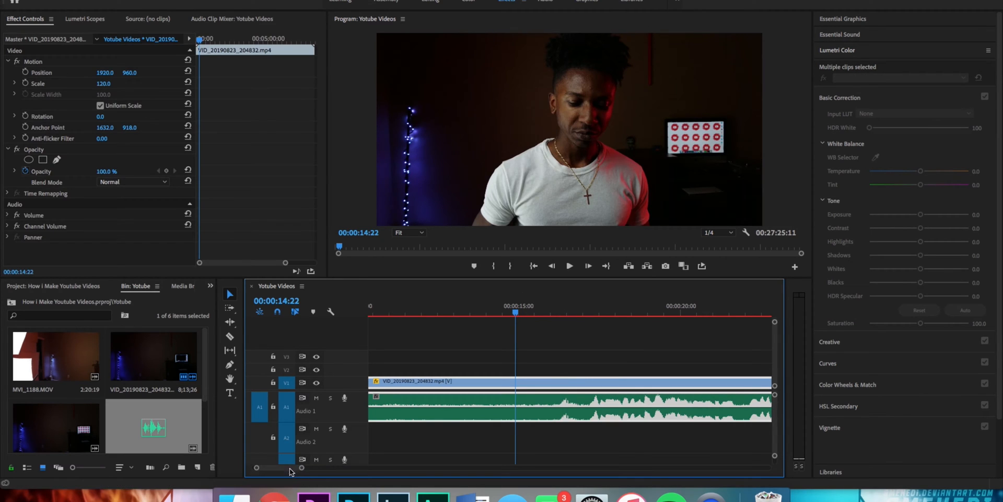
# Split the linked clips at about 00:00:16, delete everything before the cut and ripple delete the gap
pyautogui.hscroll(-8, 289, 466)
pyautogui.hscroll(6, 290, 467)
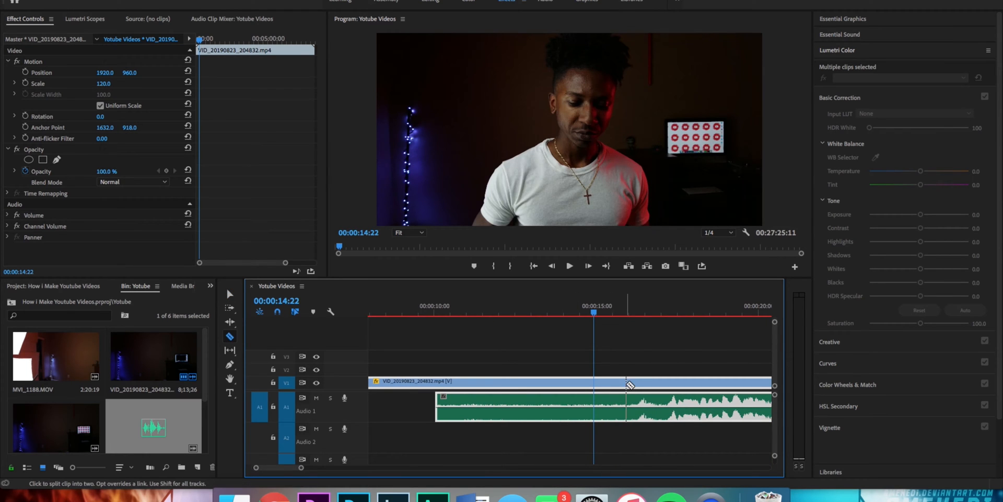
pyautogui.click(627, 383)
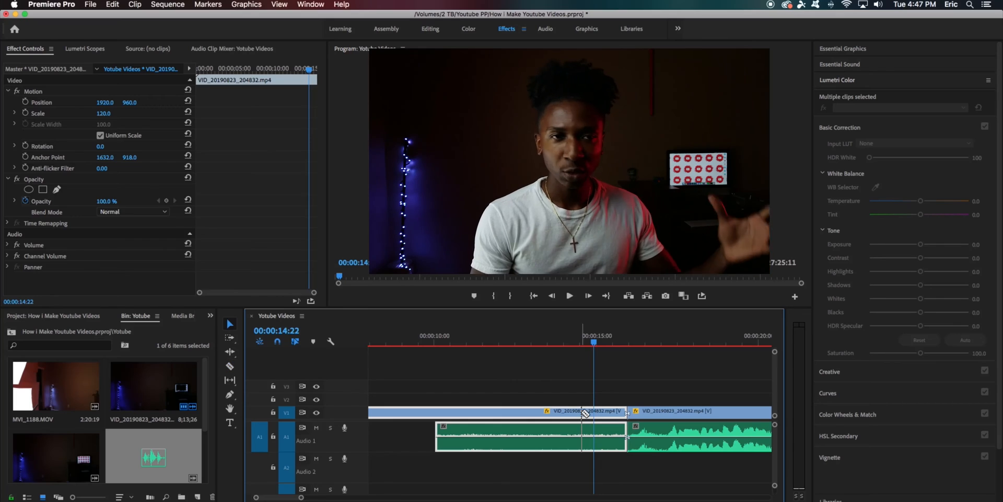
pyautogui.press('Delete')
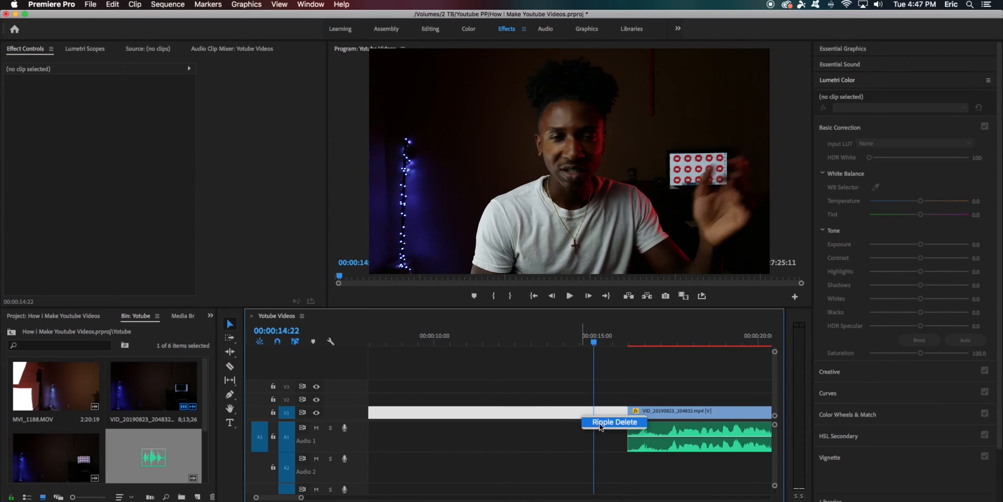
pyautogui.click(587, 427)
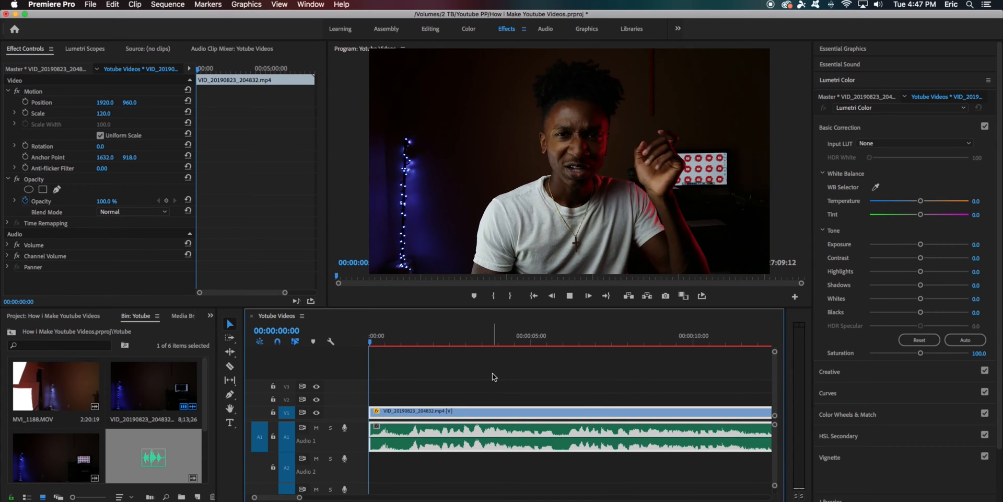
# Play back the opening seconds, cut out the linked section from about 00:00:13 to 00:00:43 and ripple delete the gap
pyautogui.press('space')
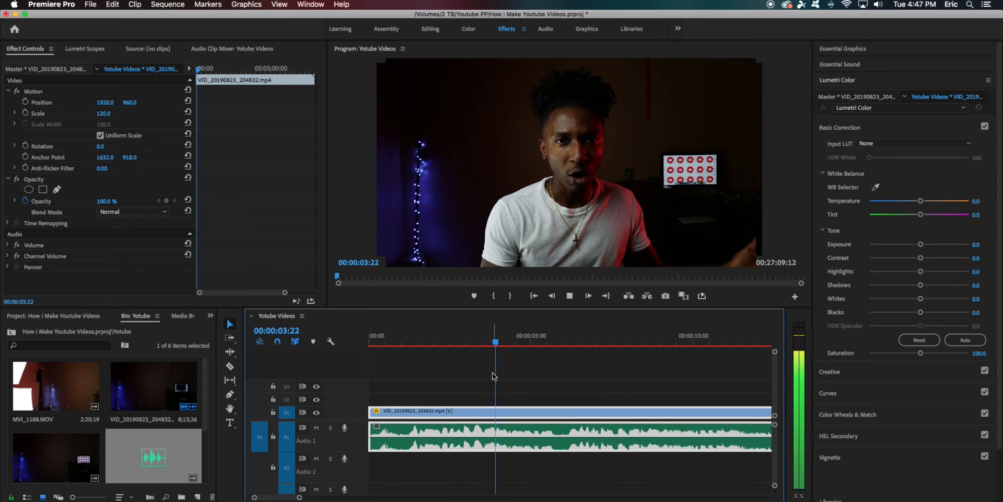
pyautogui.press('space')
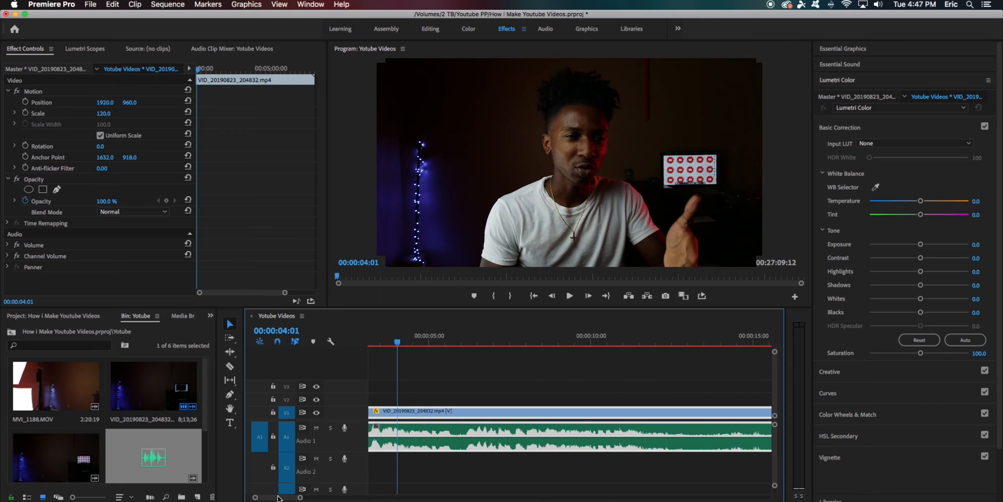
pyautogui.click(473, 411)
pyautogui.moveTo(290, 497); pyautogui.dragTo(296, 498)
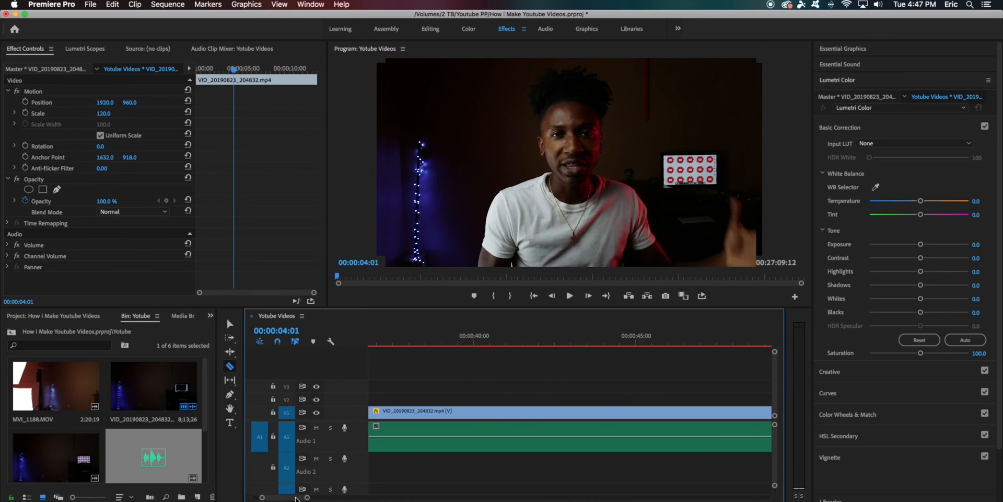
pyautogui.click(393, 413)
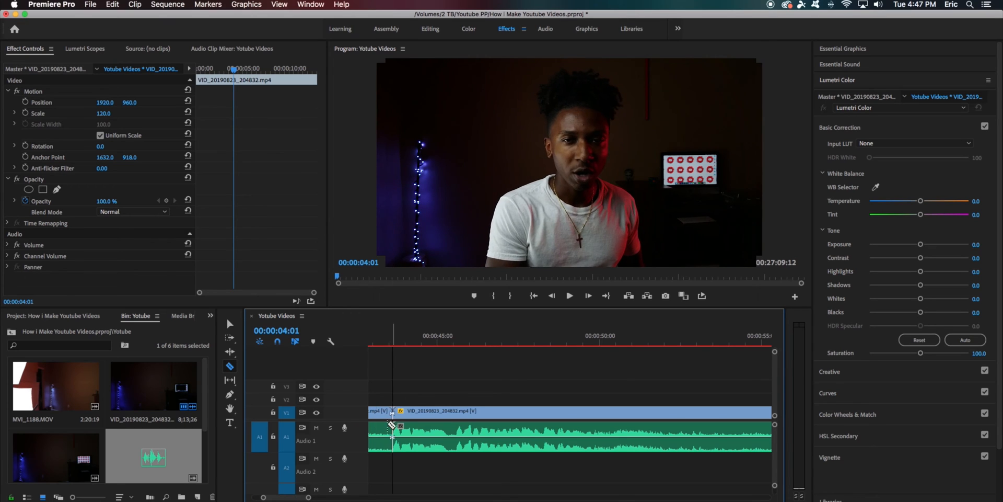
pyautogui.press('v')
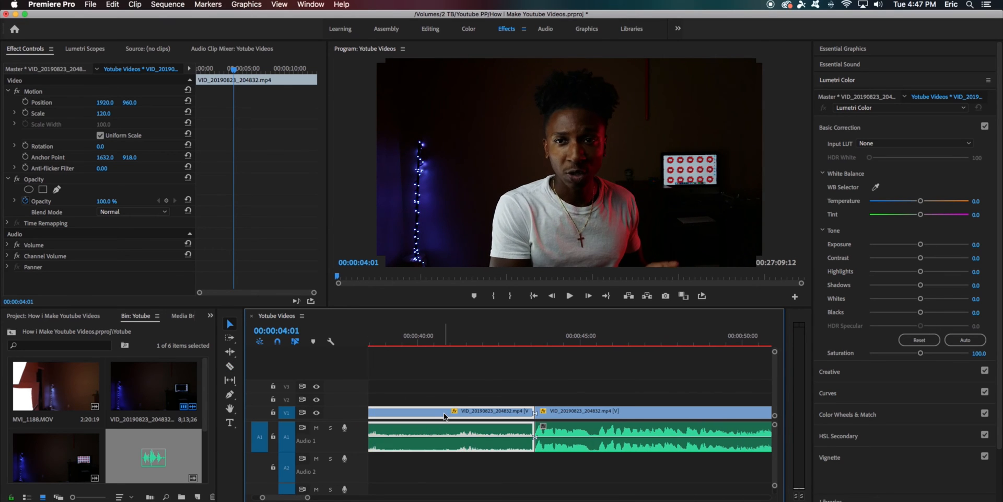
pyautogui.press('Delete')
pyautogui.click(444, 412)
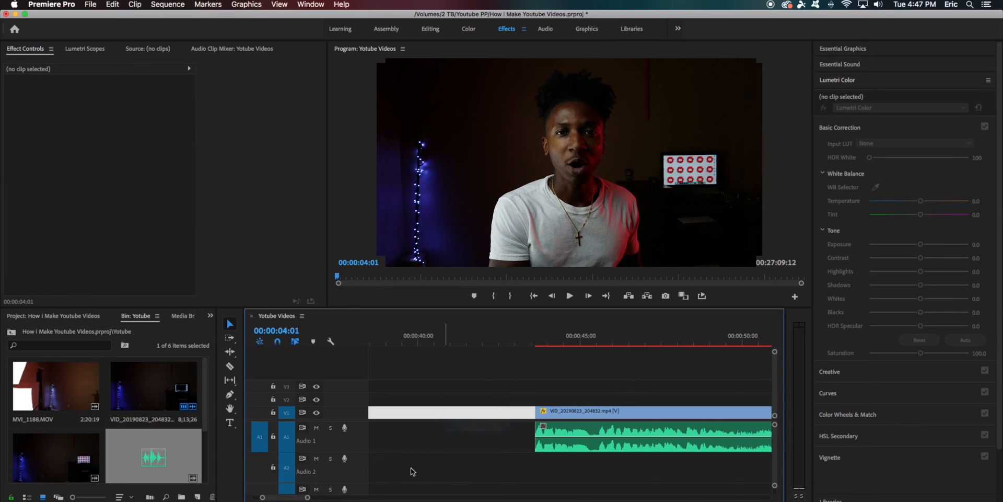
pyautogui.press('Delete')
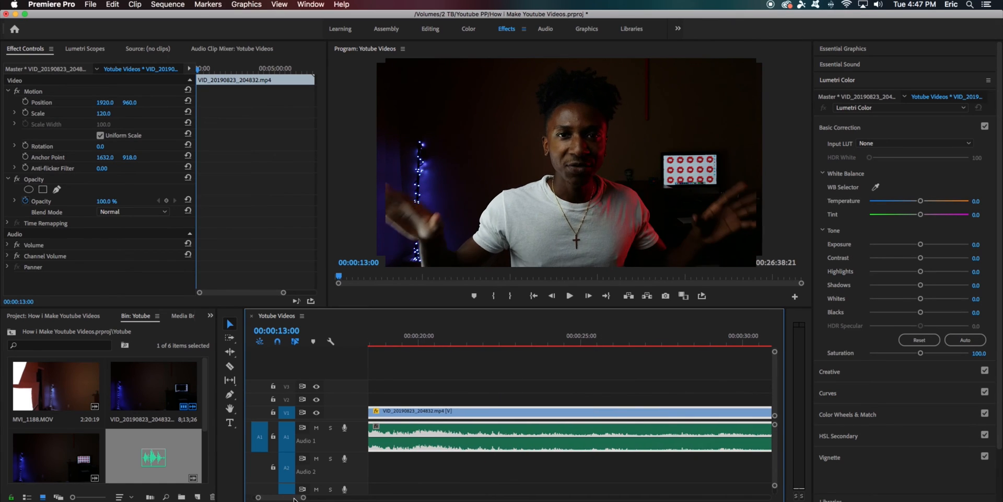
# Split the linked video and audio at about 00:00:21, where the loud passage ends
pyautogui.press('c')
pyautogui.click(470, 413)
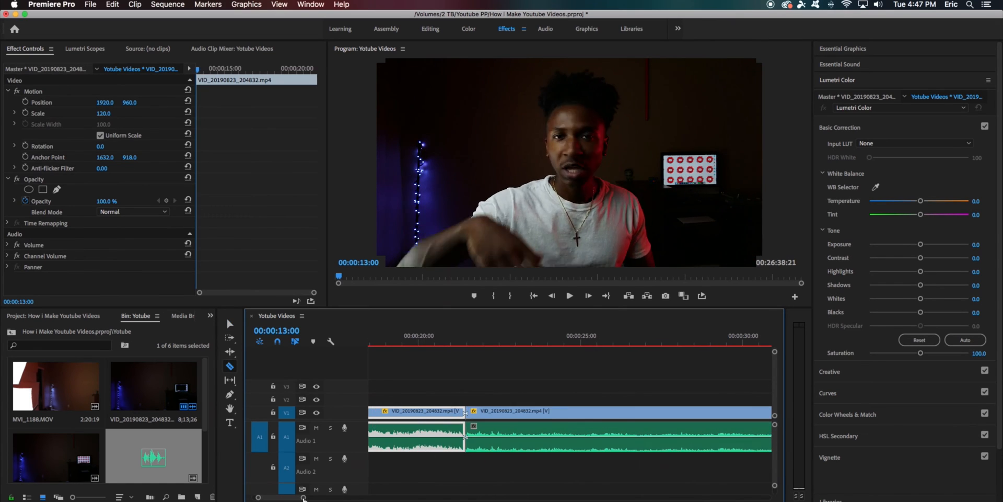